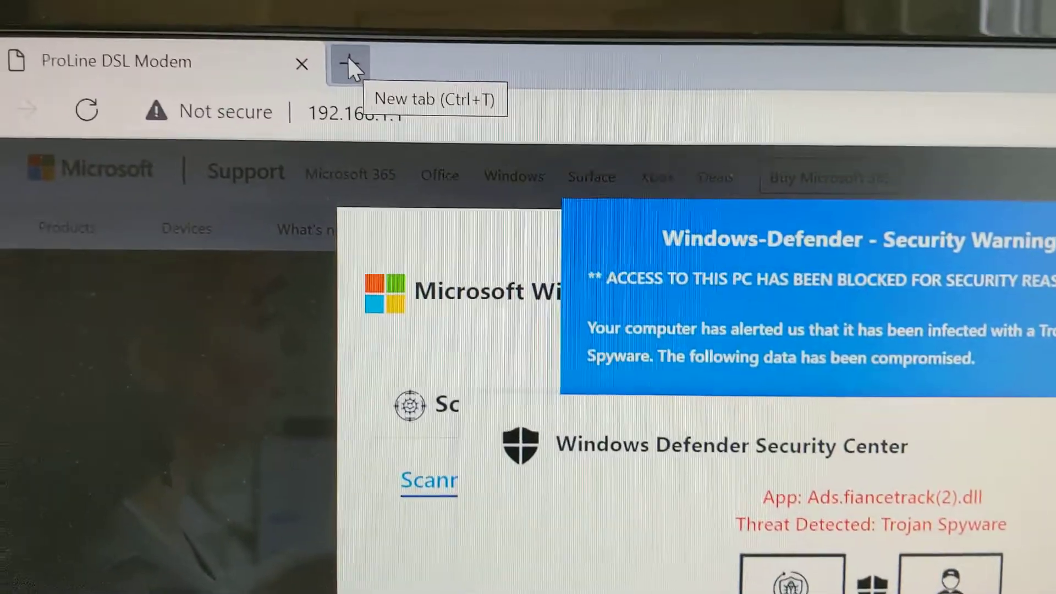
Open and close a blank tab, then dismiss the fake Security Center warning twice.
click(348, 53)
middle_click(495, 76)
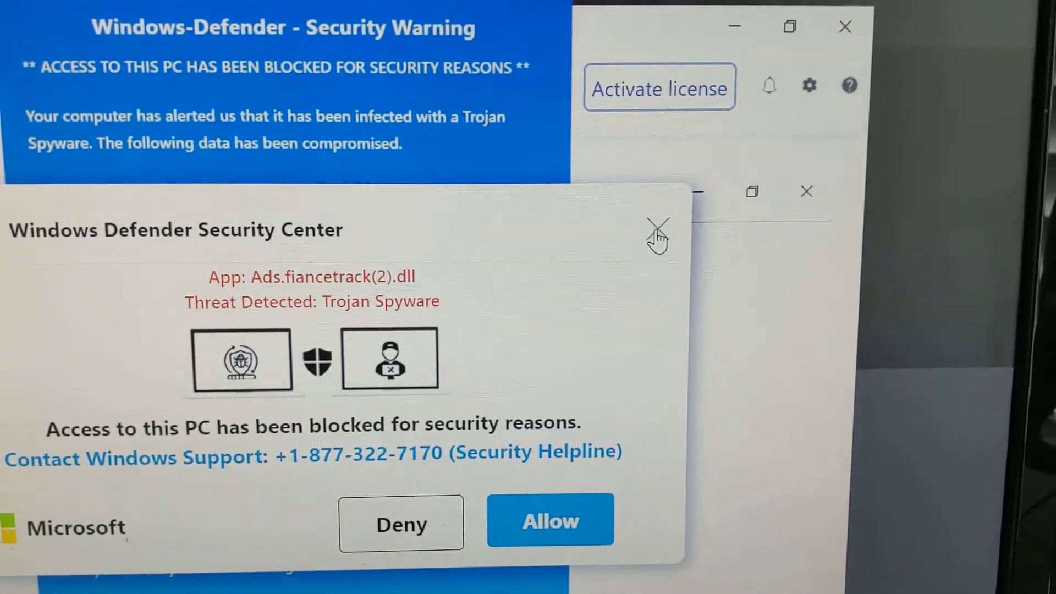
click(657, 231)
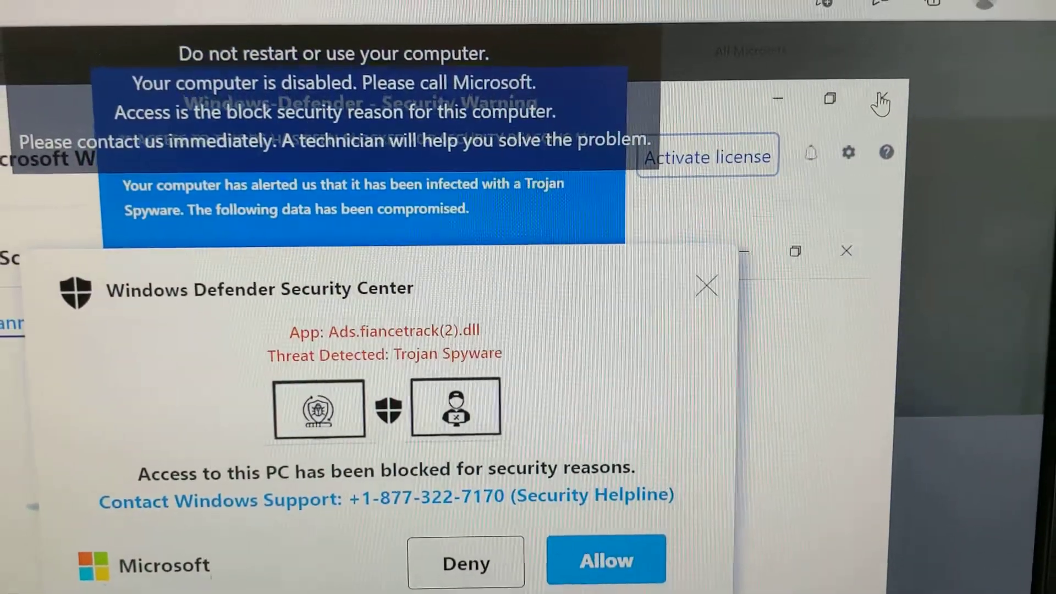
click(881, 101)
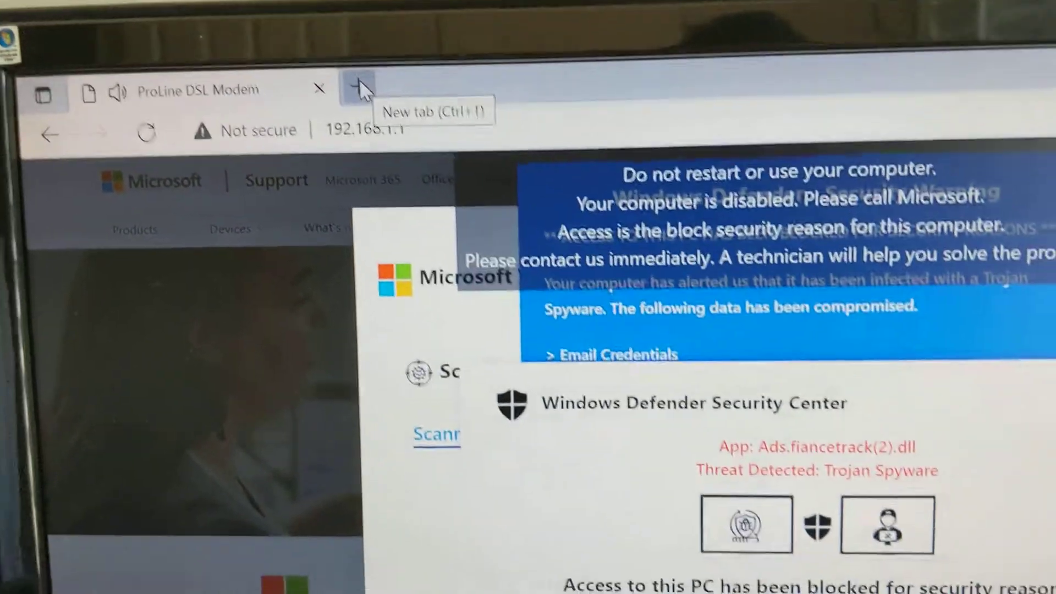
Open a fresh blank tab and close the ProLine DSL Modem scam tab, confirming Leave.
click(368, 58)
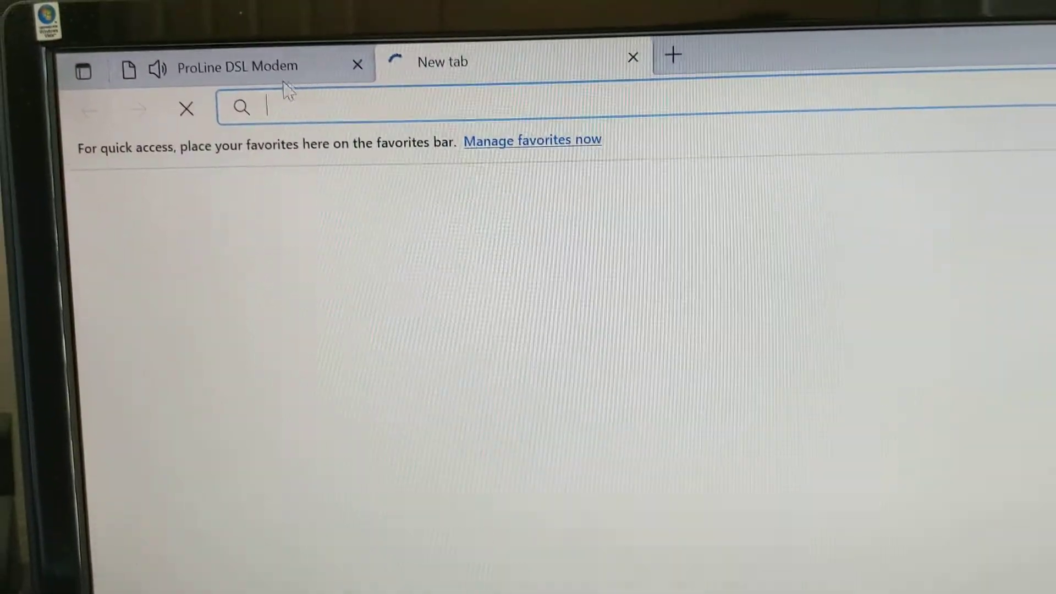
click(273, 76)
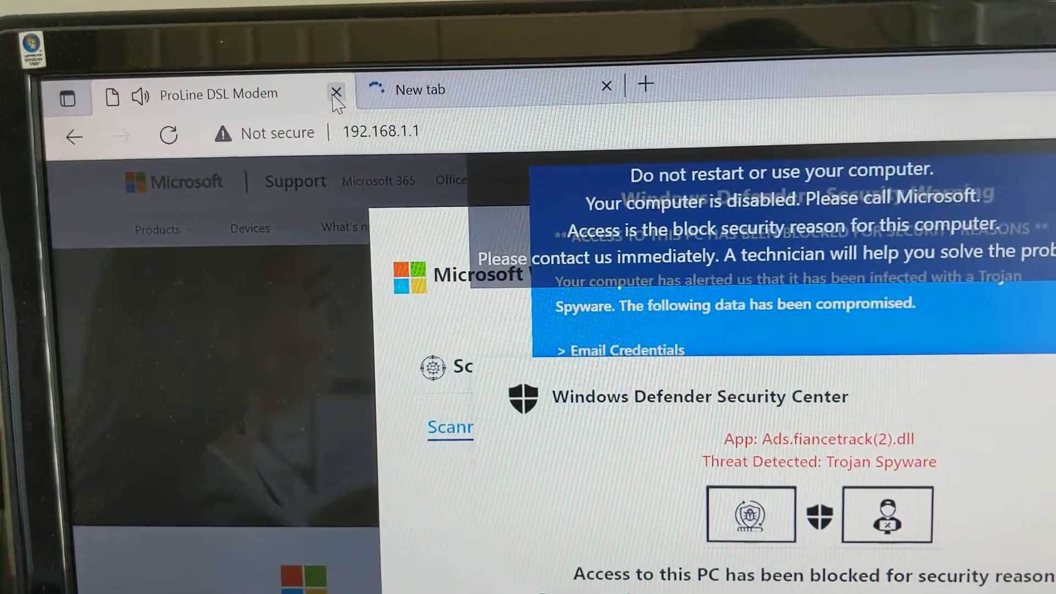
click(353, 74)
click(858, 246)
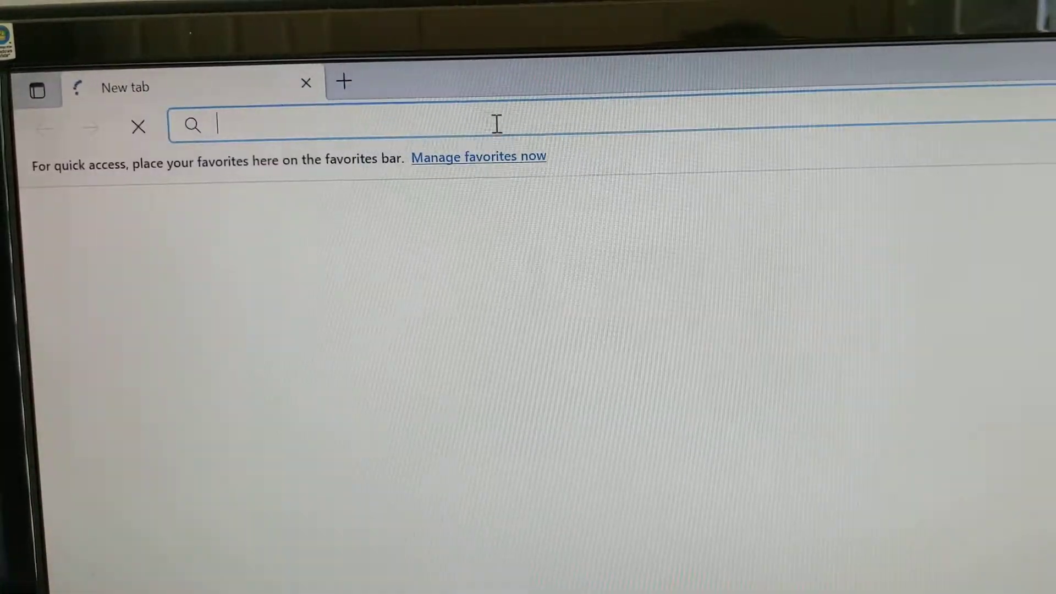